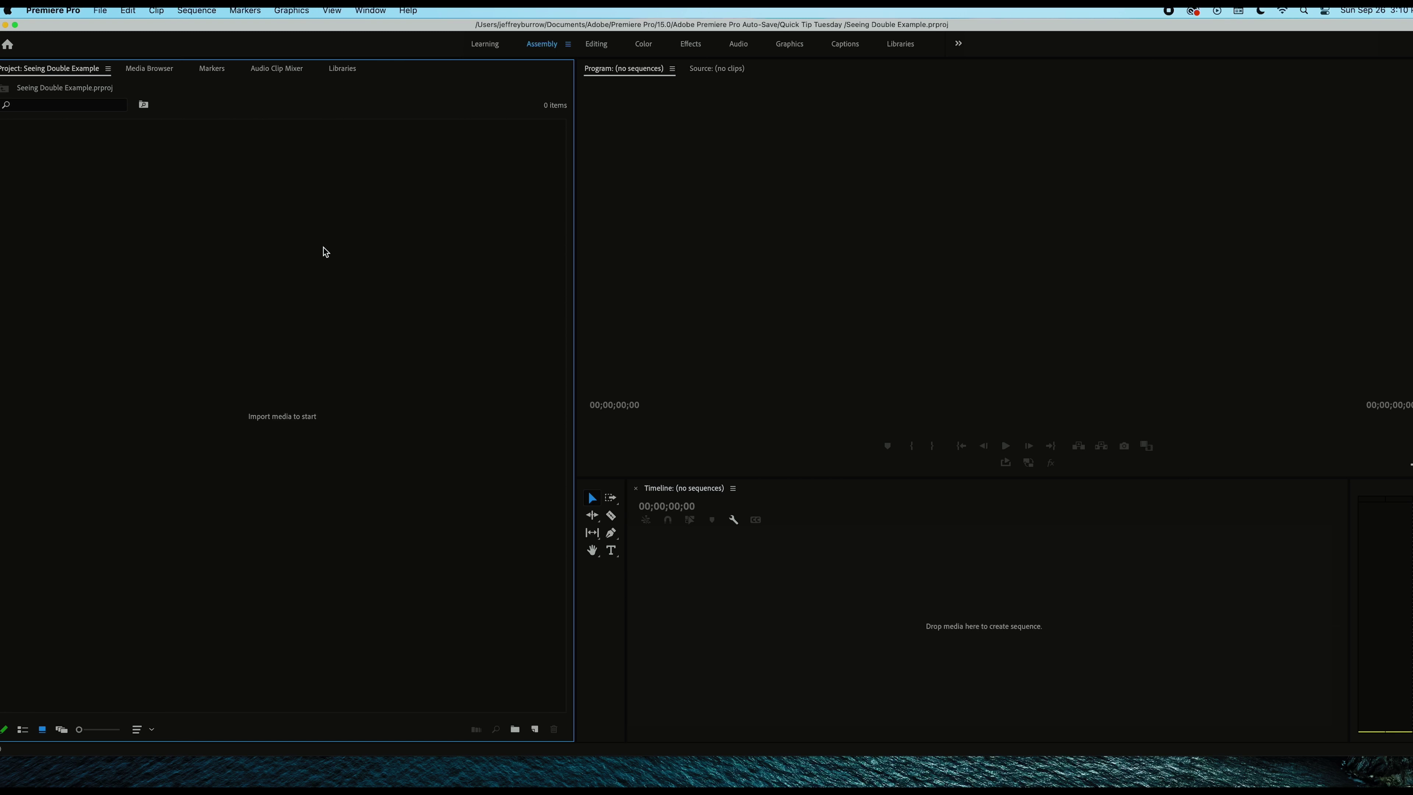
- Import C0020.MP4 from the Import folder into the project
double_click(354, 251)
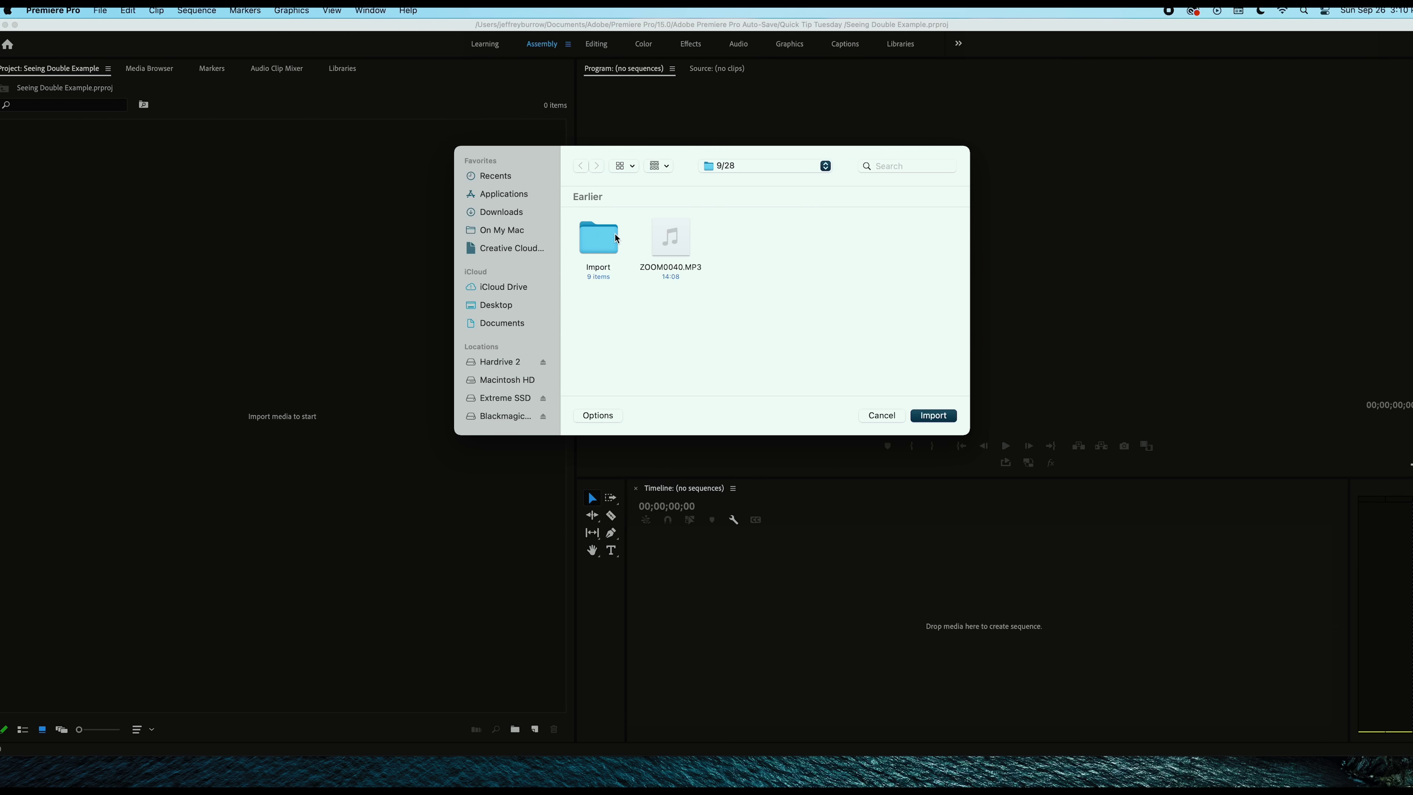
double_click(602, 244)
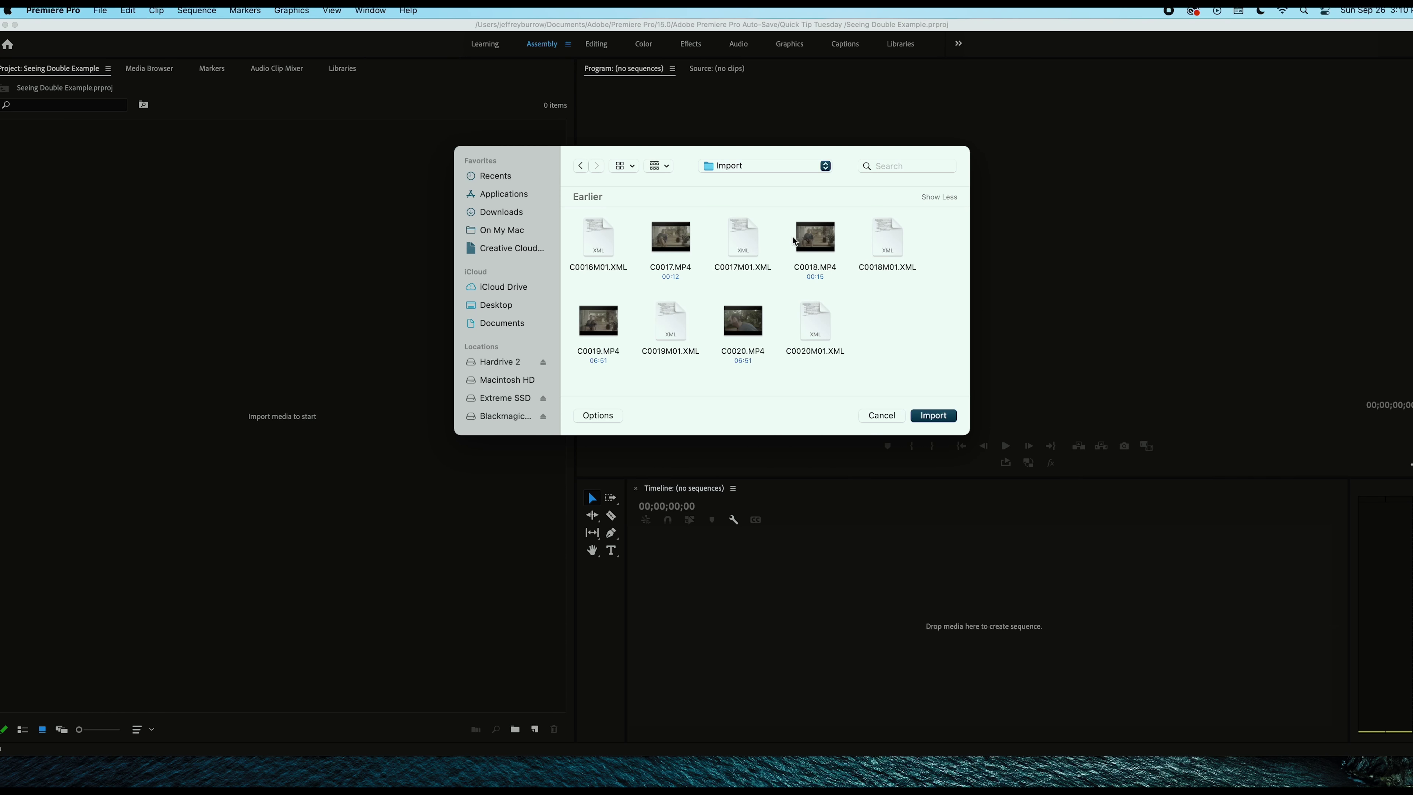
click(758, 316)
click(933, 415)
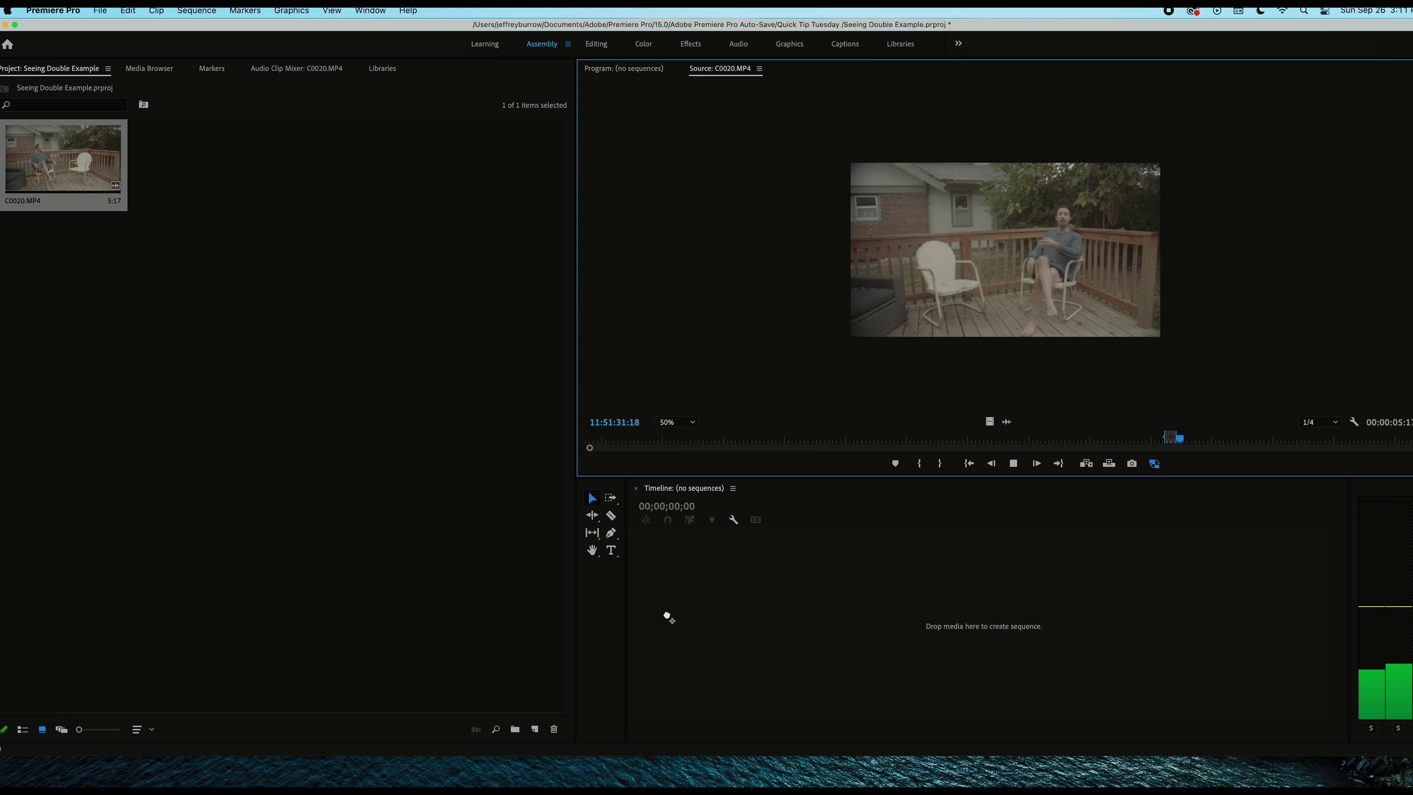
- Build a C0020 sequence from the clip, preview it, and load the raw clip in Source
drag(668, 620, 671, 621)
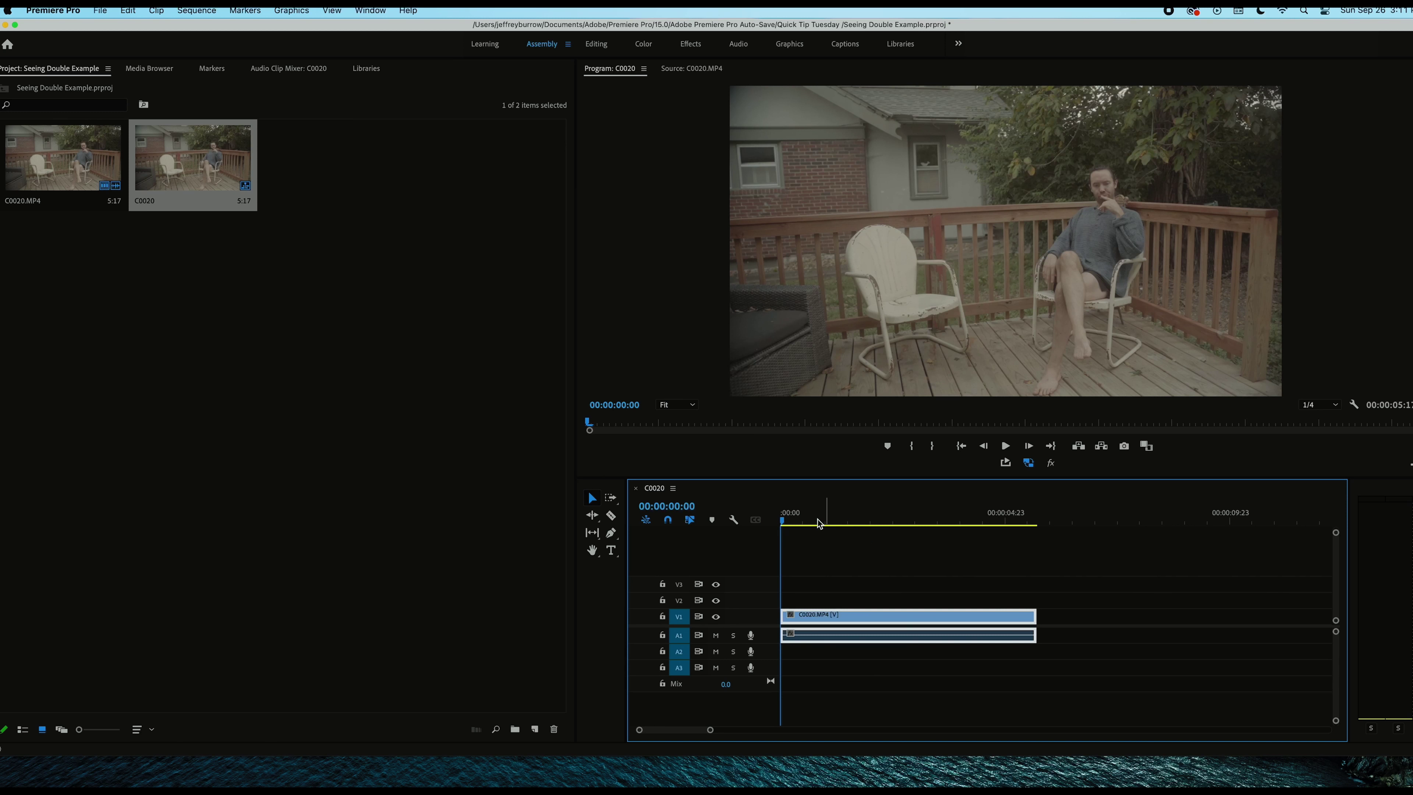
drag(797, 521, 881, 533)
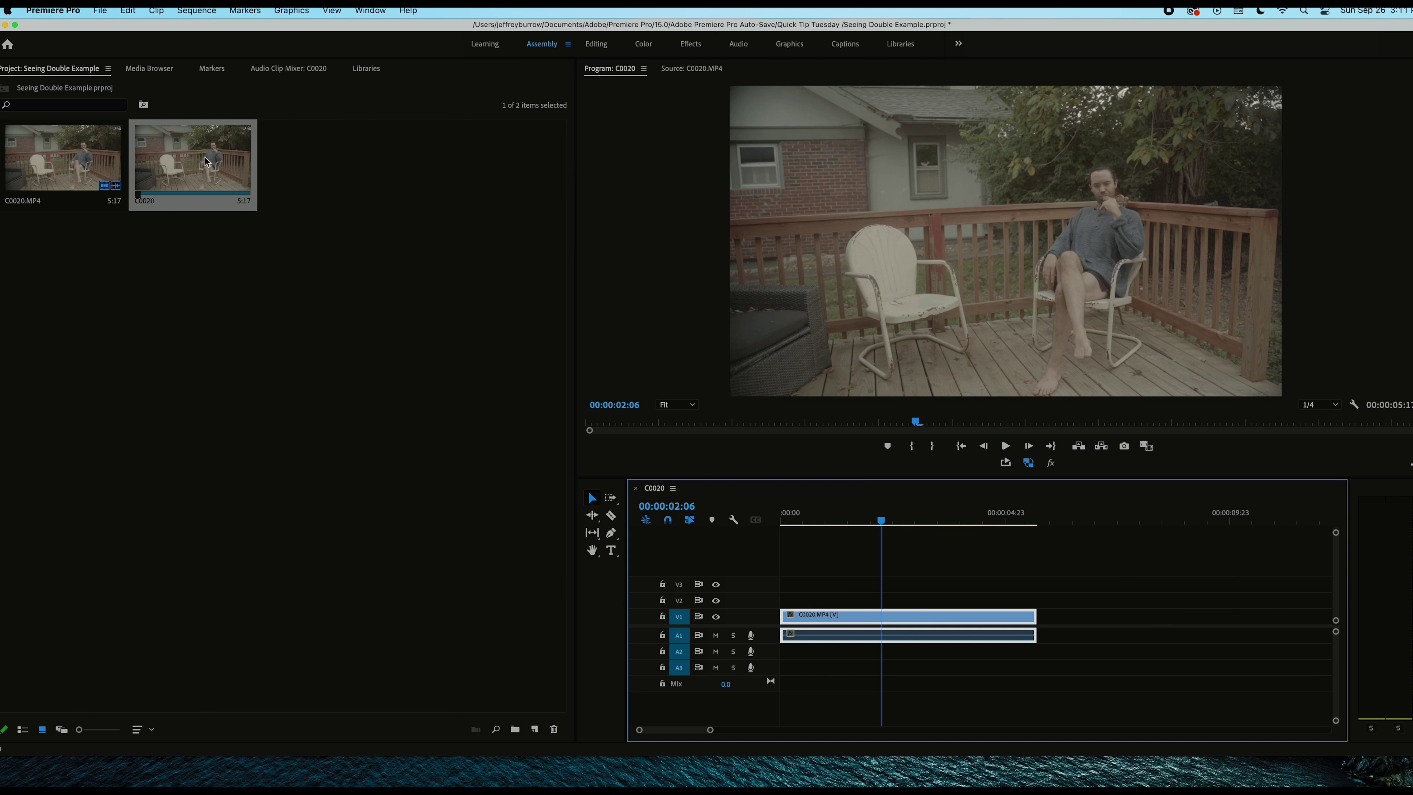
double_click(15, 165)
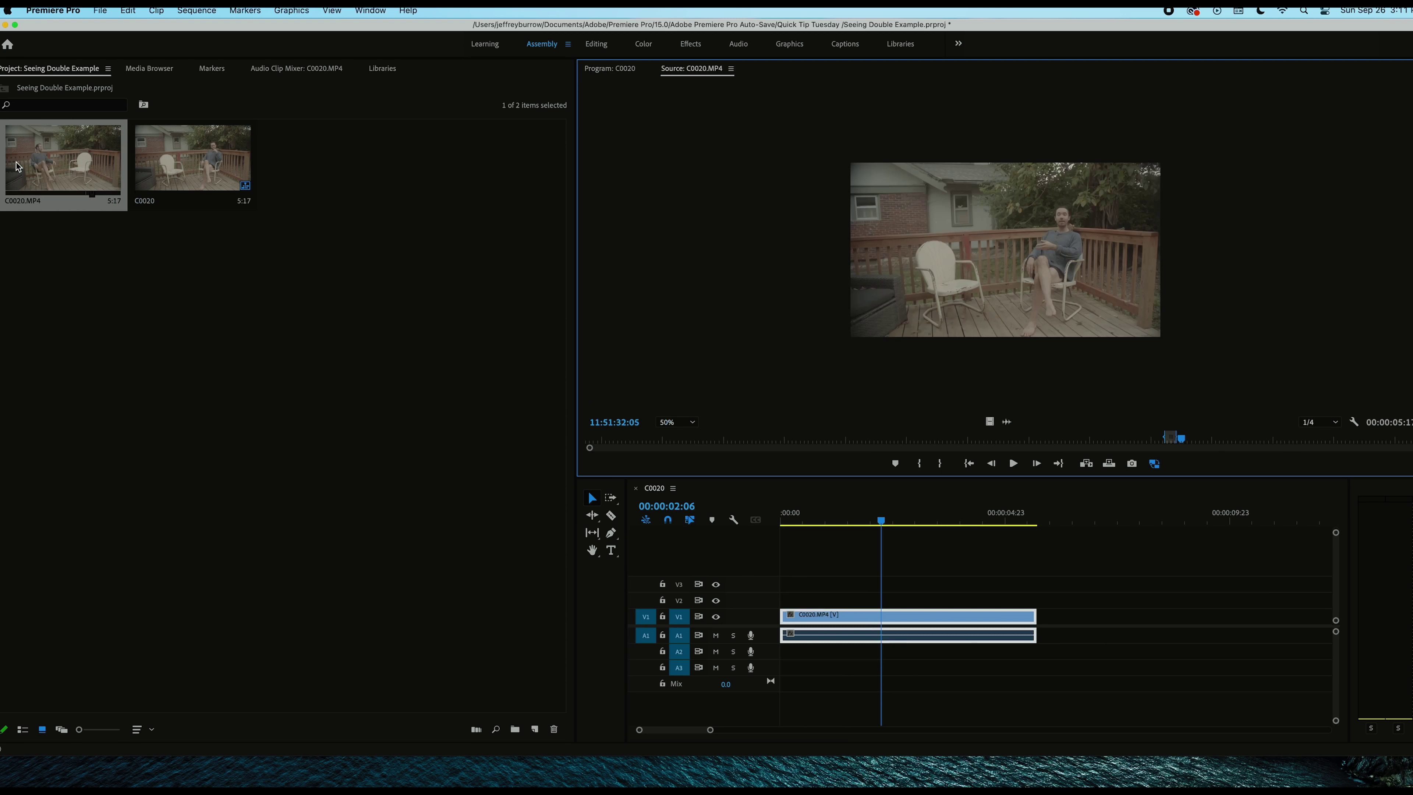
- Mark In and Out points around the take with the man in the left chair
click(1228, 442)
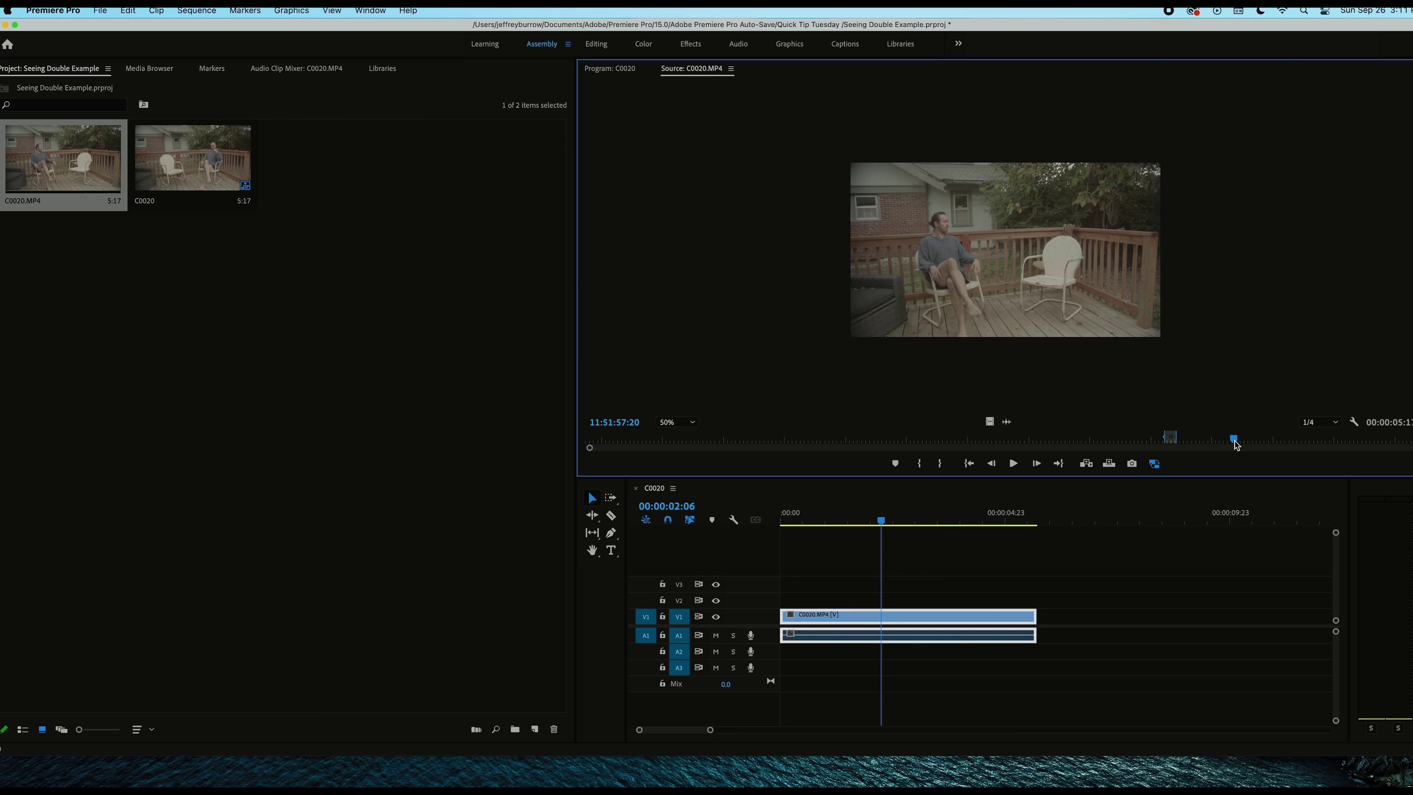
key(i)
key(space)
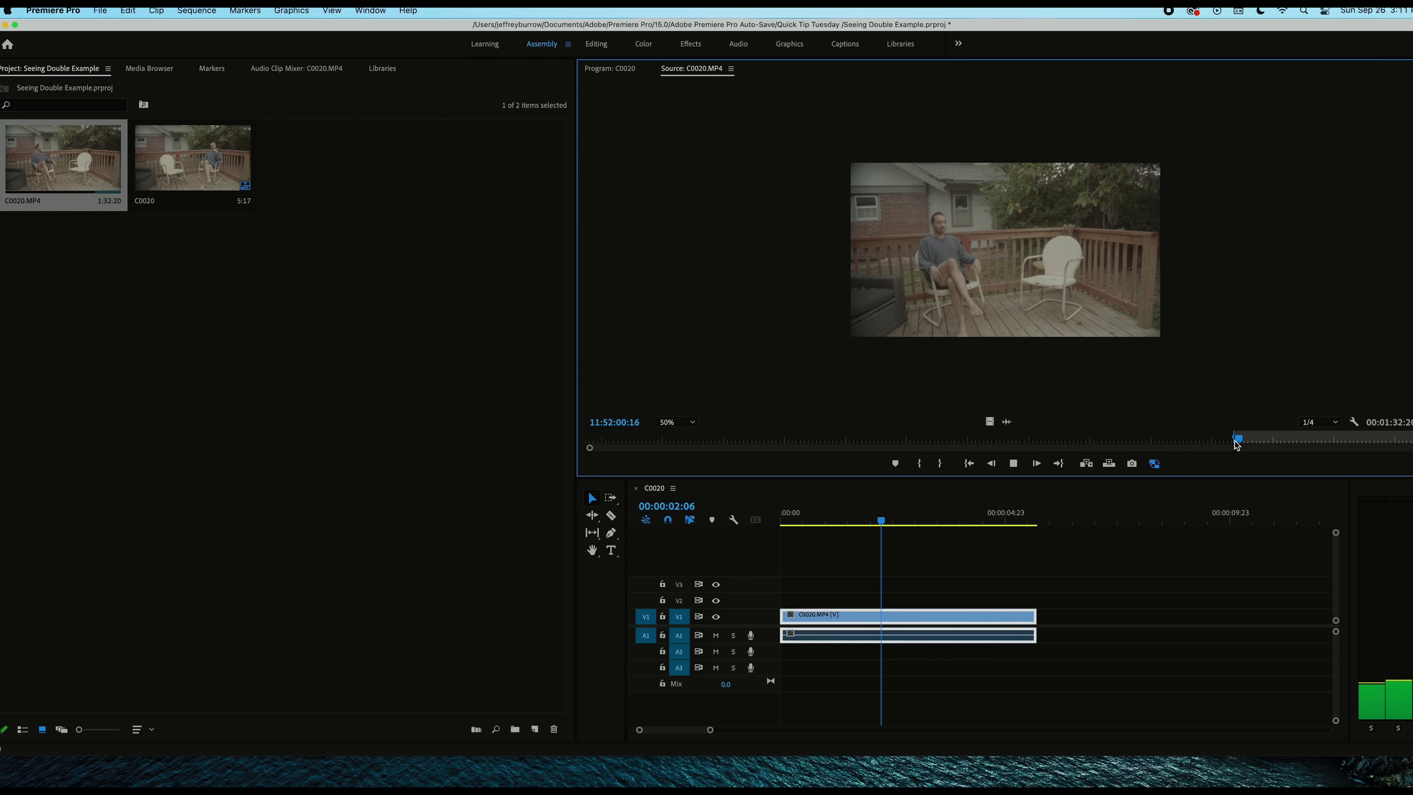
key(o)
- Place that take on V2 above the first and trim it to match V1's length
drag(1042, 304, 809, 600)
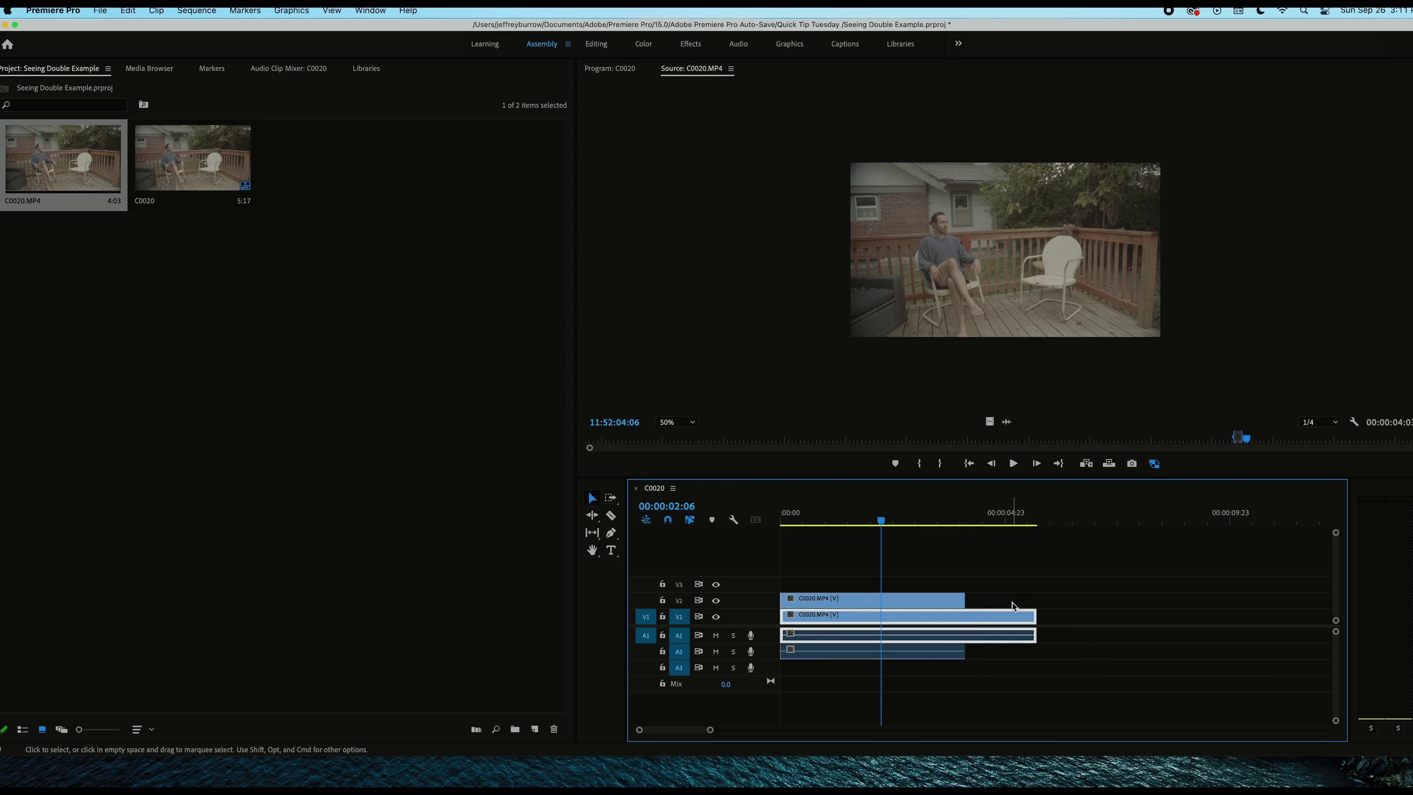
drag(961, 599, 1035, 599)
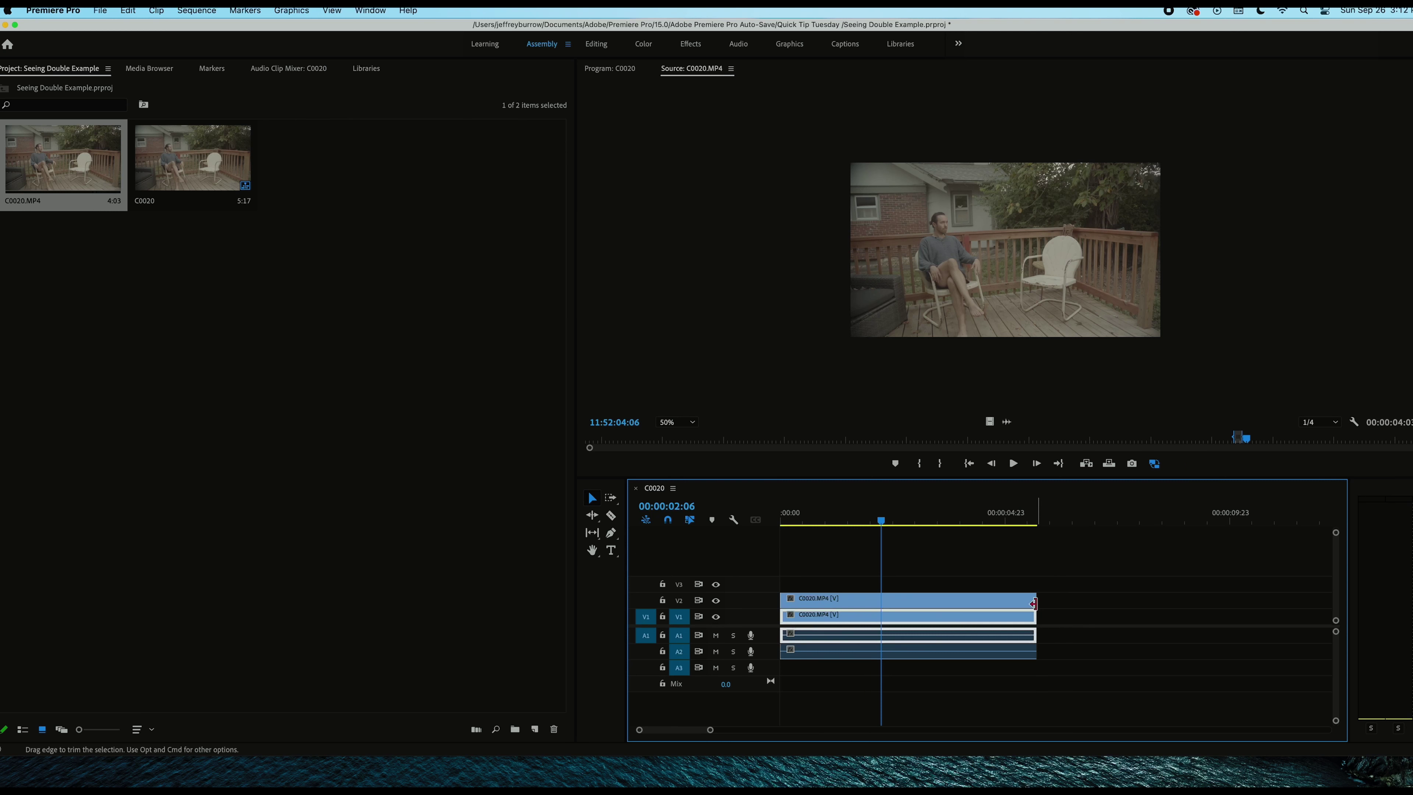
mouse_move(861, 523)
mouse_down()
mouse_move(985, 539)
mouse_move(786, 543)
mouse_move(909, 557)
mouse_move(862, 523)
mouse_up()
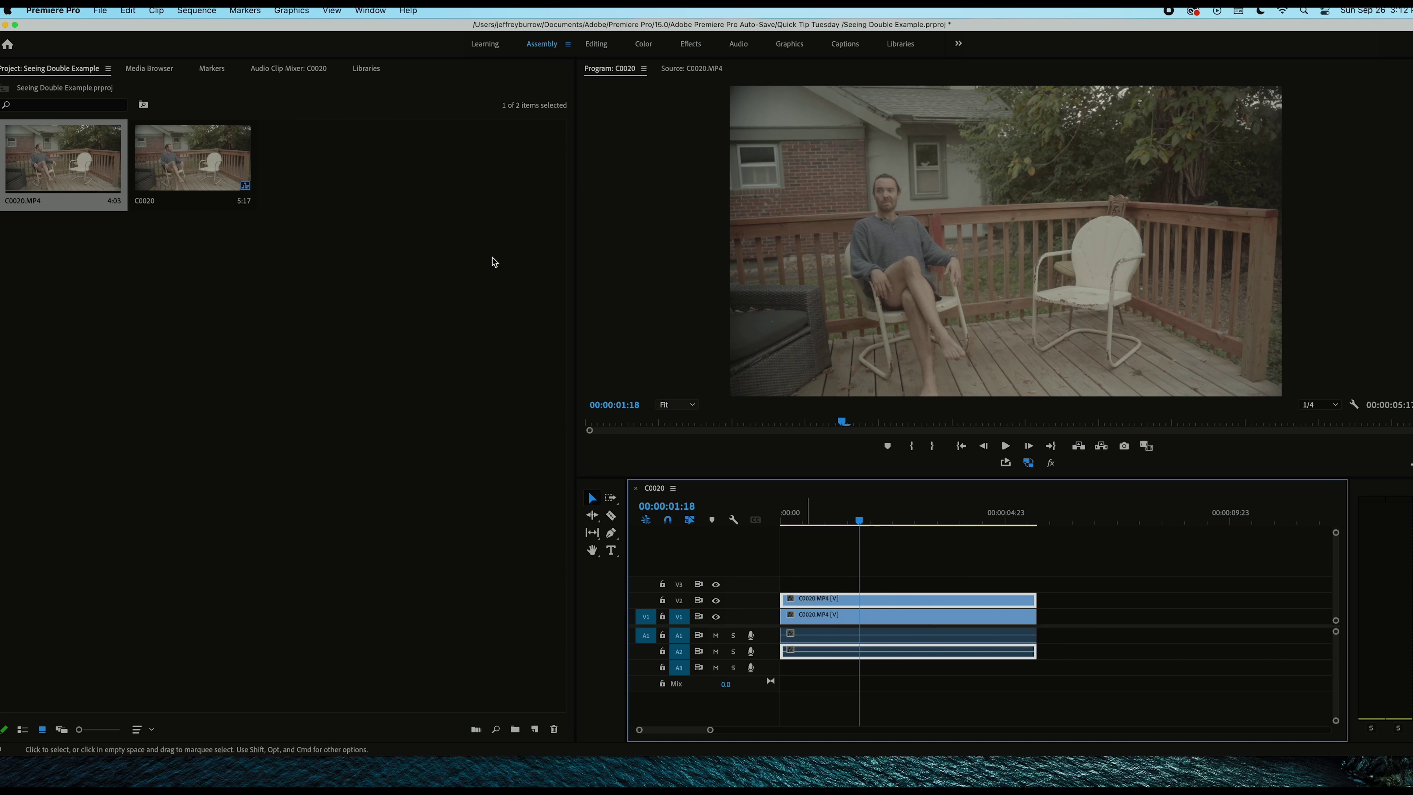
- Switch to the Editing workspace and add a rectangle opacity mask, Mask (1), to the top clip
click(597, 44)
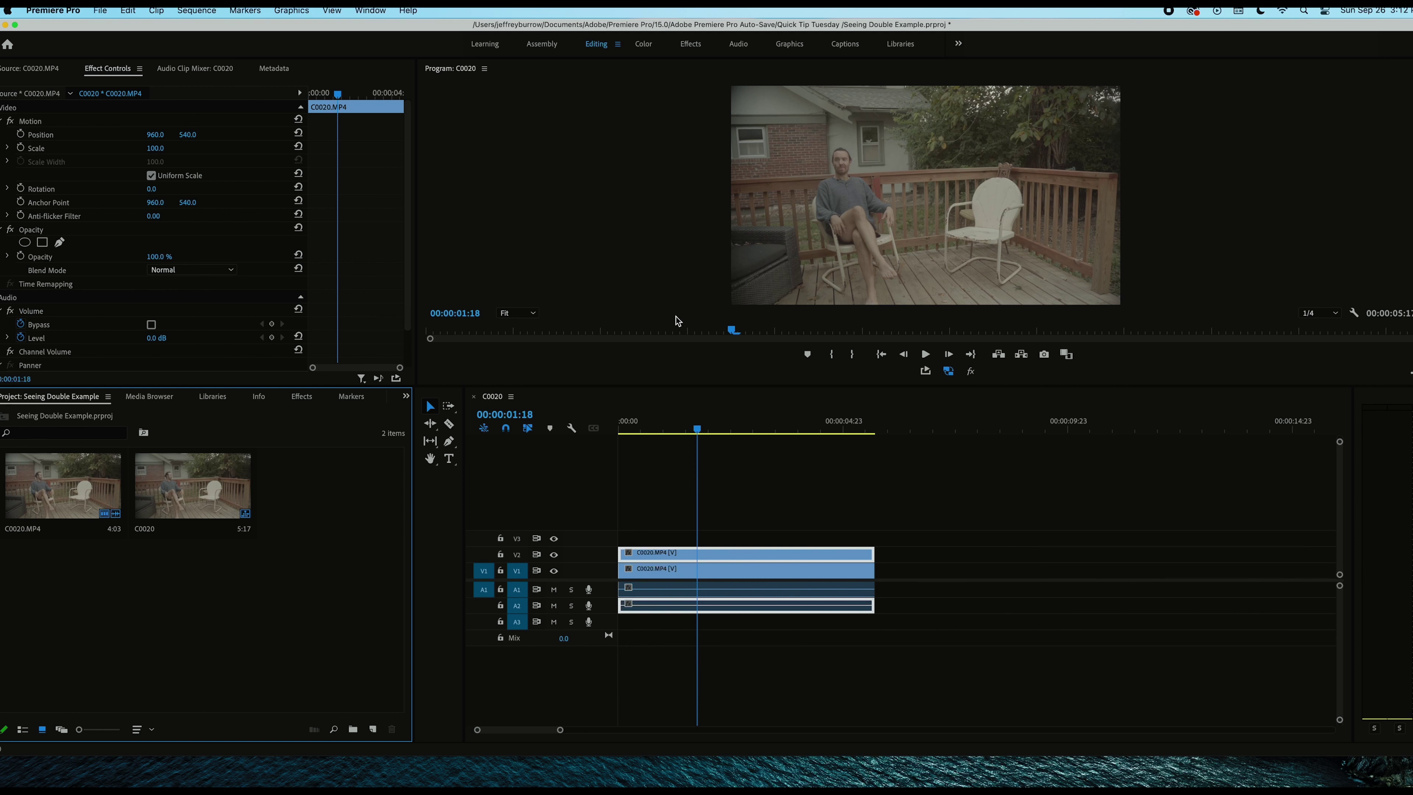
click(43, 244)
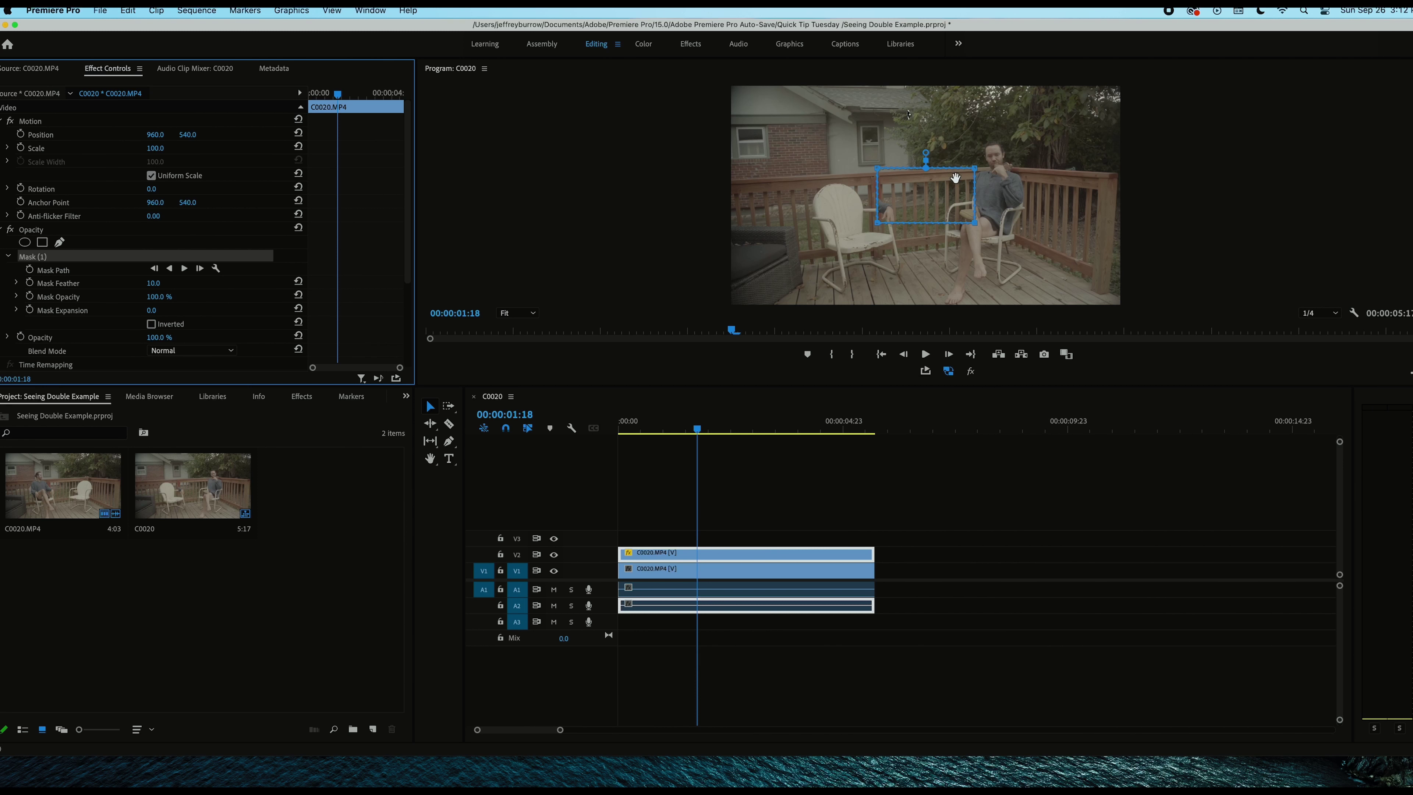
- Reshape the mask over the frame's left side with a near-vertical edge between the chairs
drag(980, 163, 953, 248)
drag(926, 182, 774, 93)
drag(833, 237, 701, 322)
drag(774, 93, 715, 83)
drag(887, 139, 936, 97)
drag(890, 240, 927, 332)
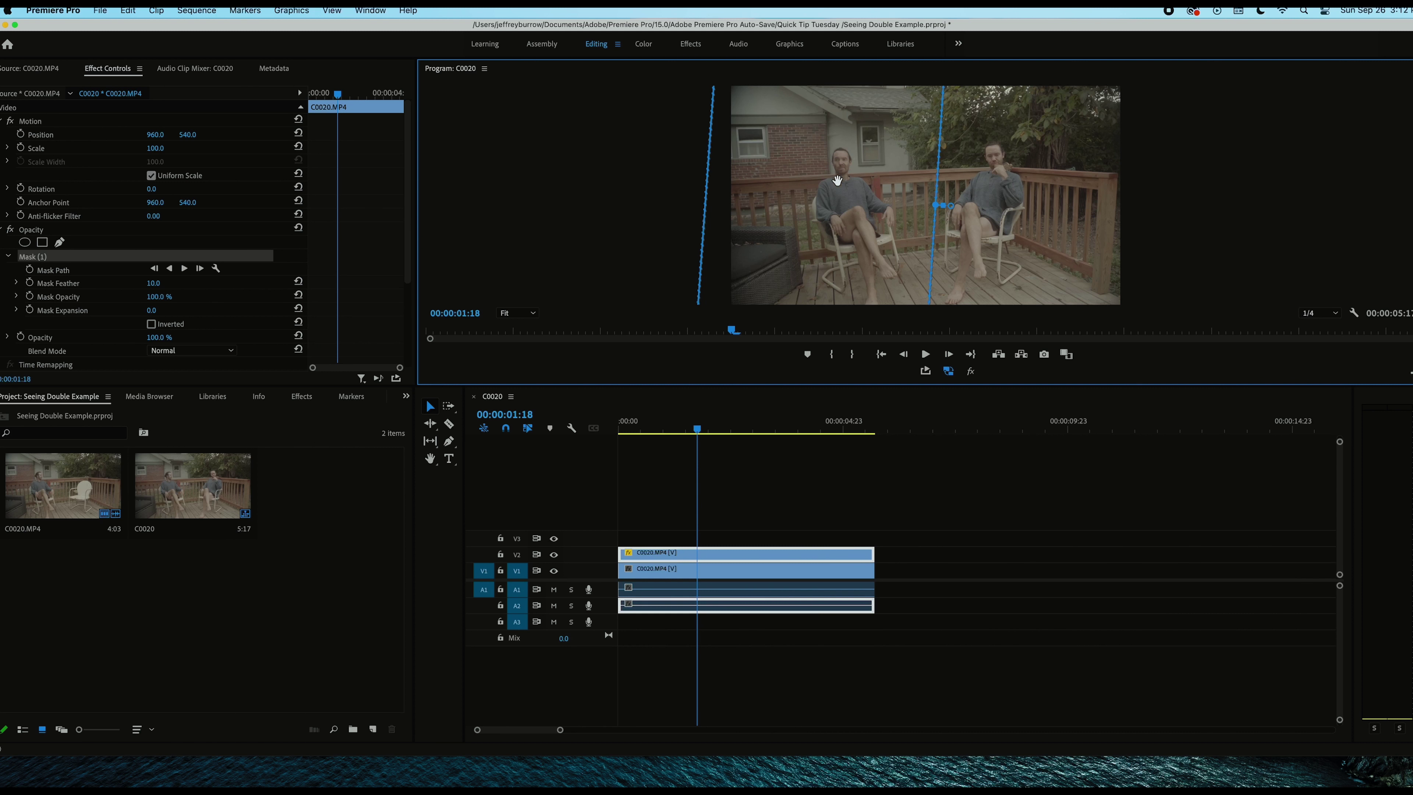
key(Right)
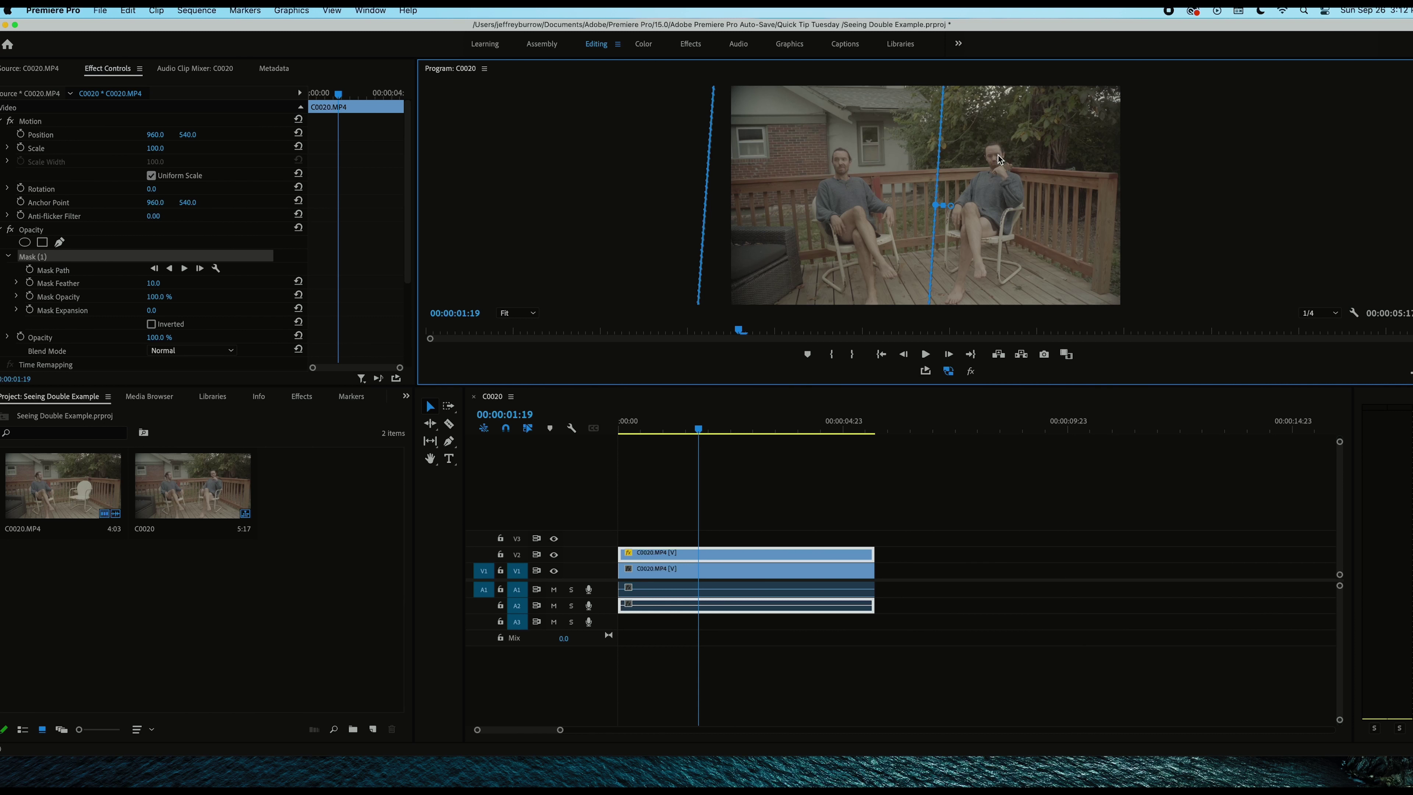
- Set Mask Feather to 81 and nudge the mask slightly left
drag(153, 282, 191, 282)
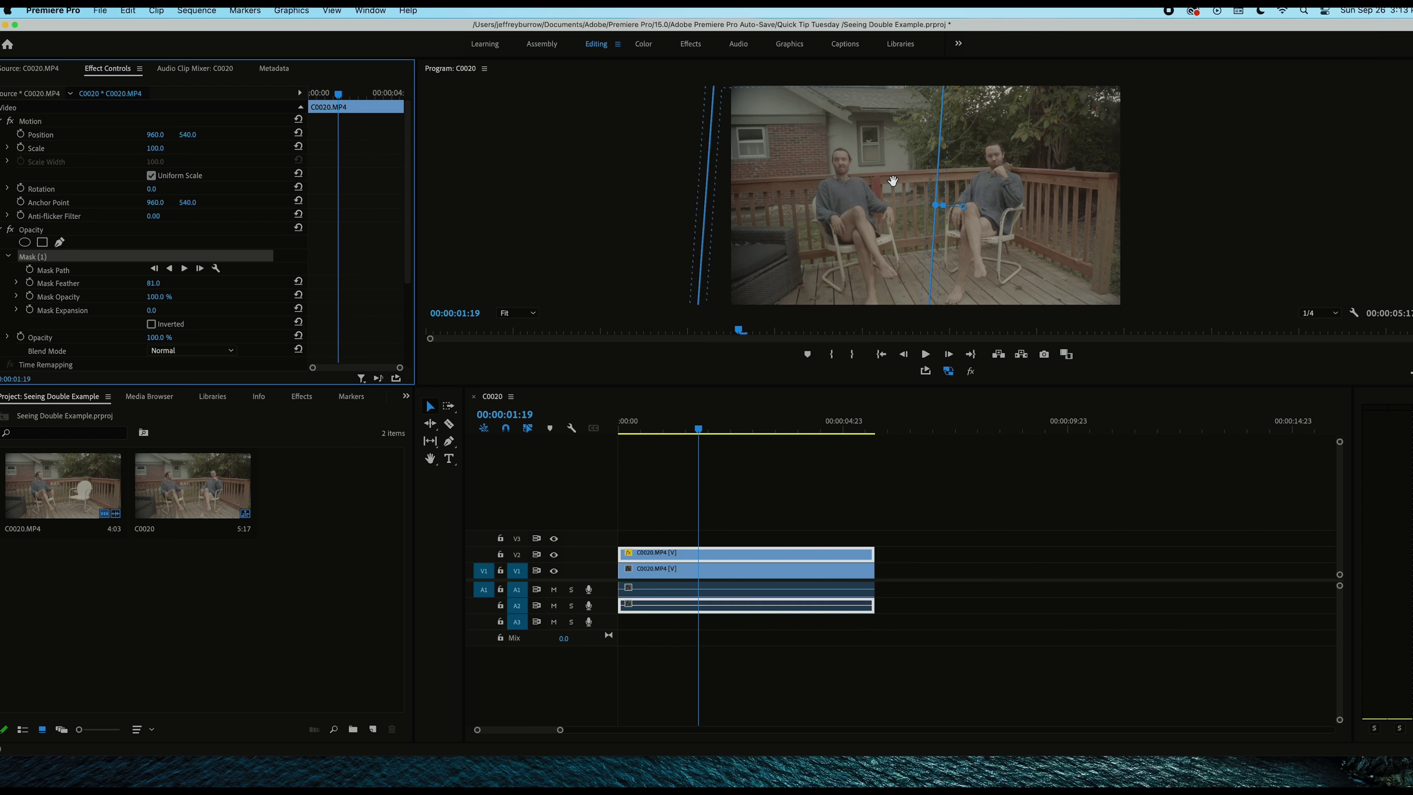
drag(912, 195, 900, 194)
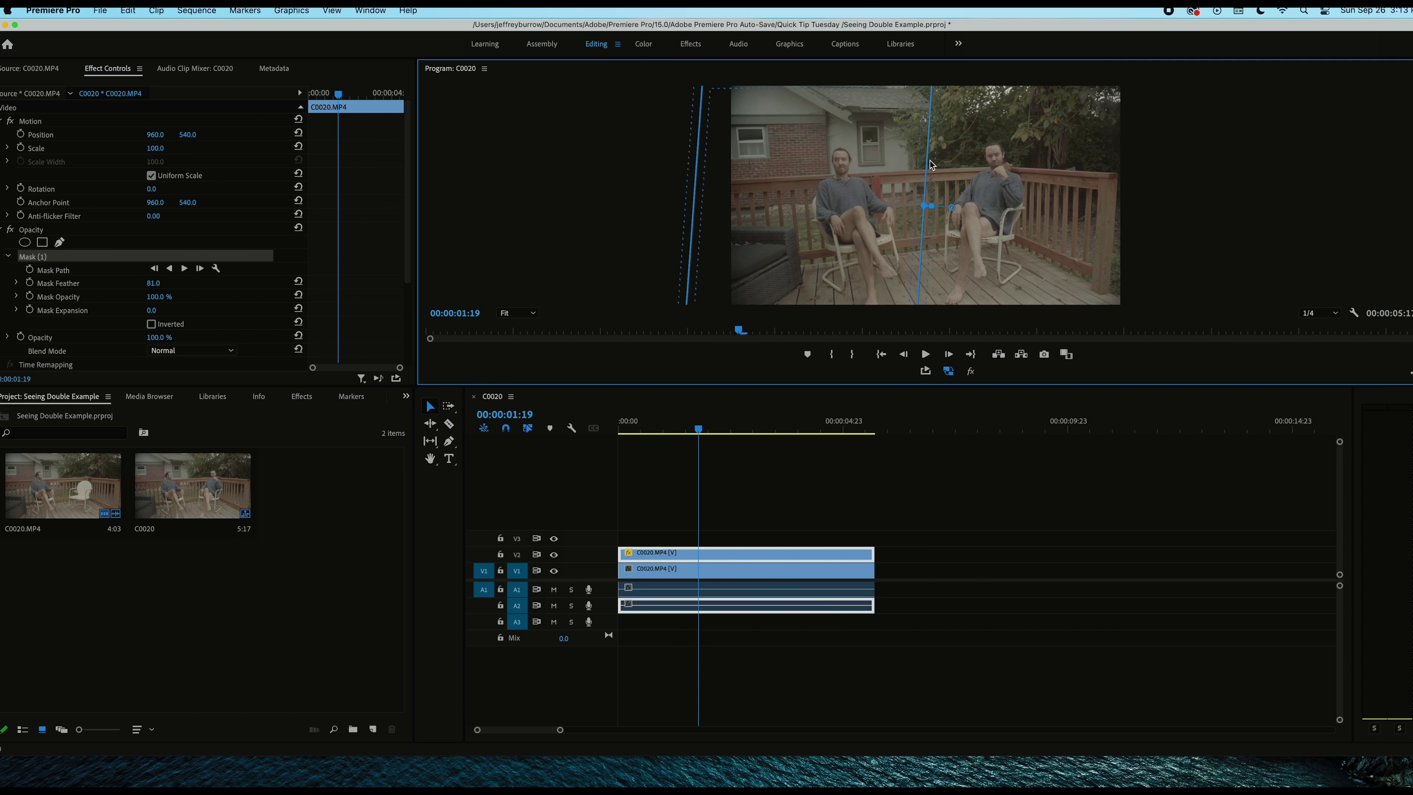
key(Left)
key(Left)
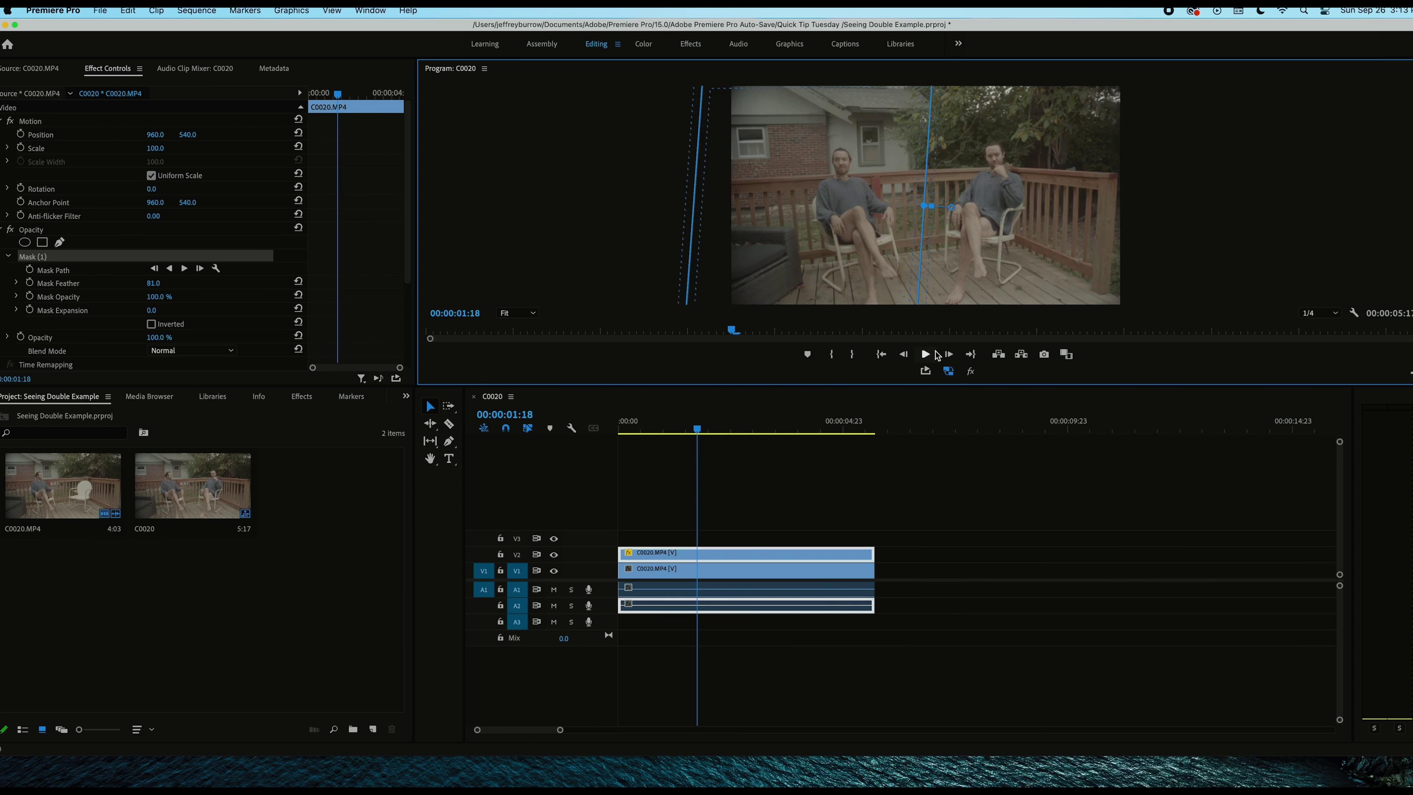
click(799, 486)
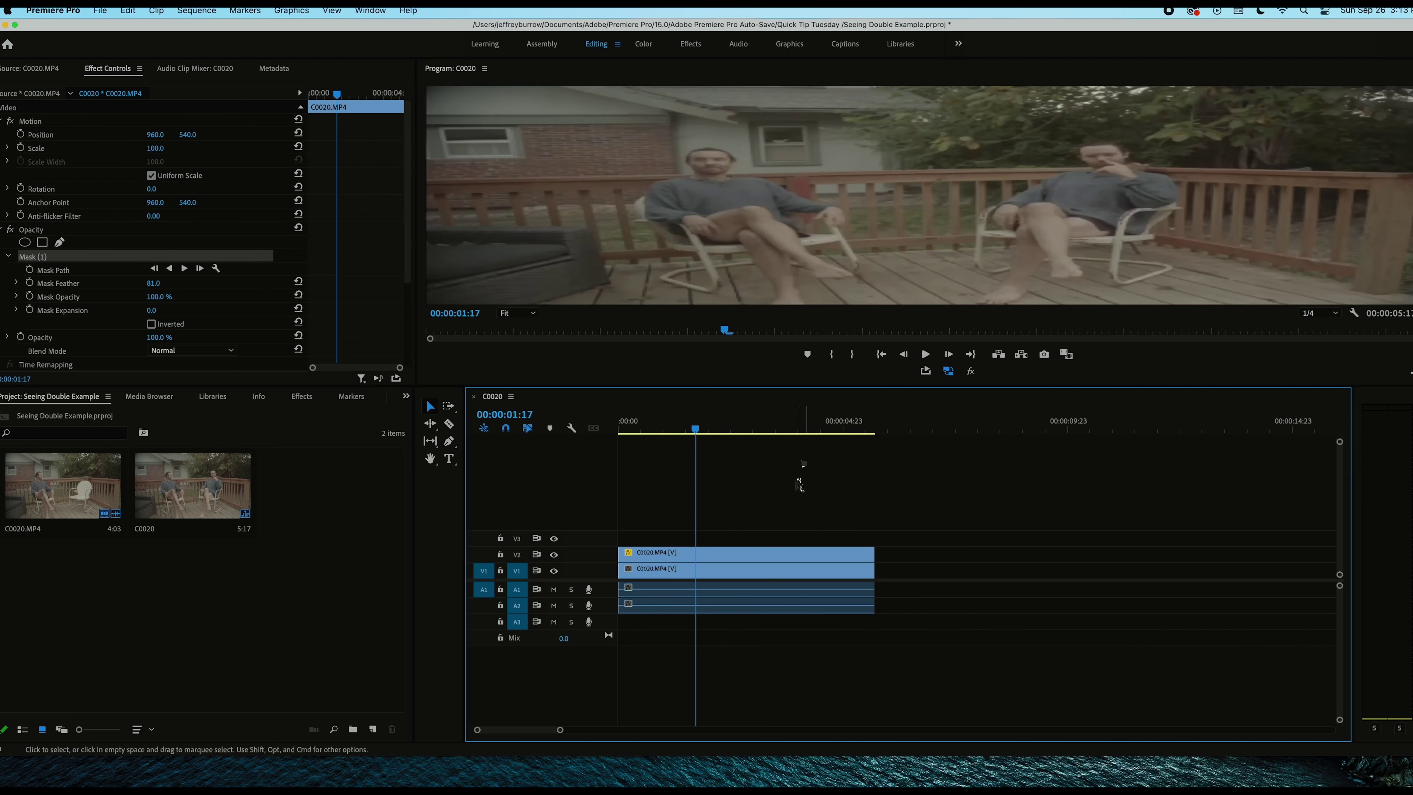
key(d)
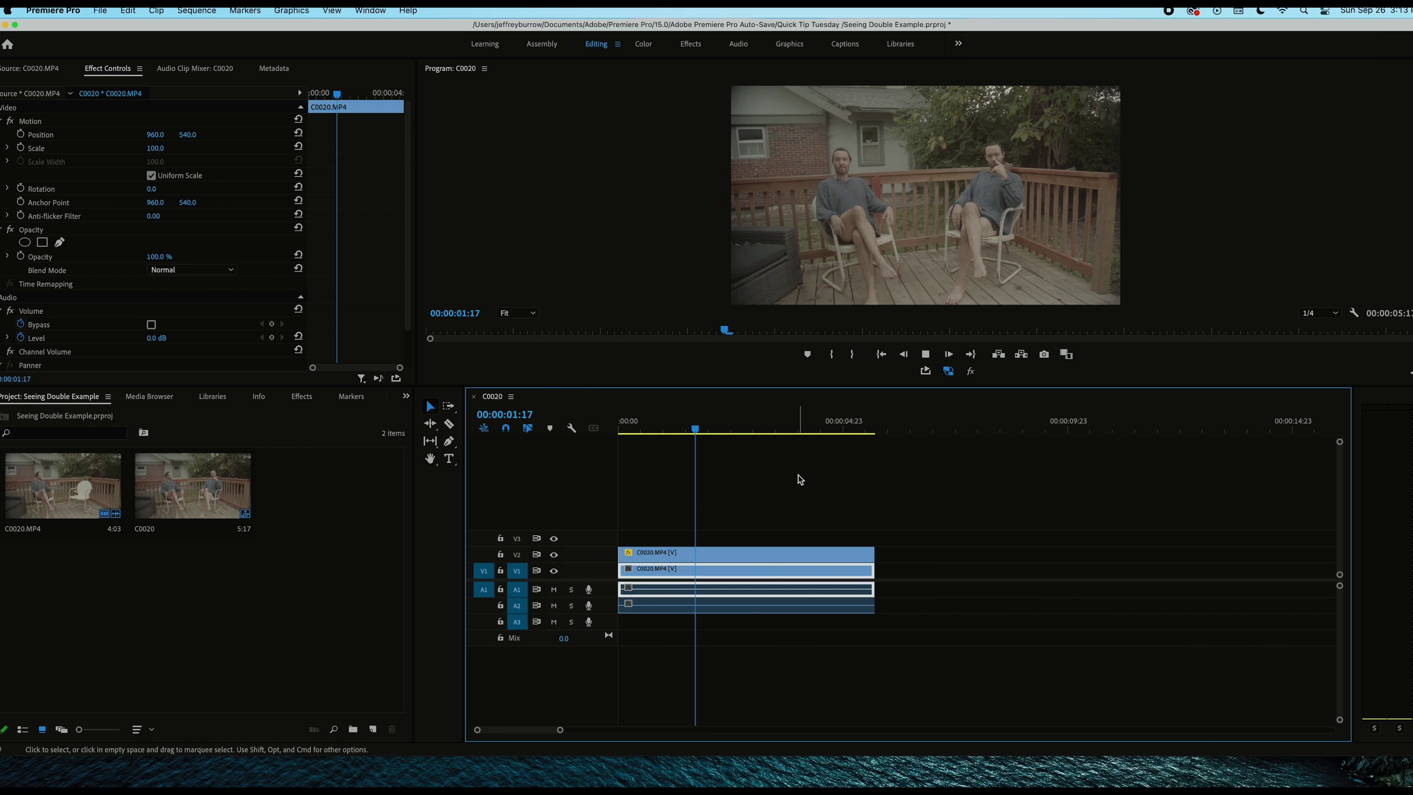
key(space)
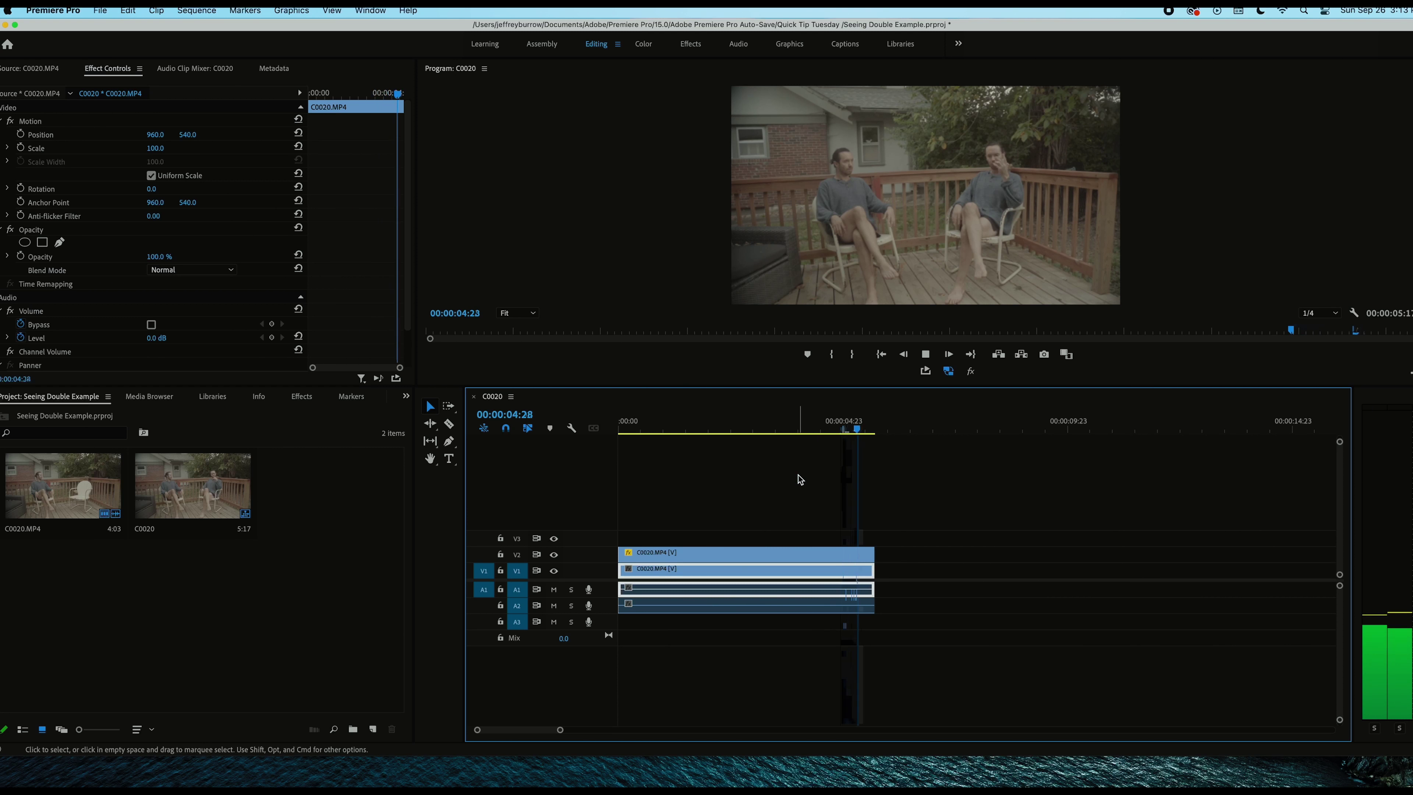
key(Home)
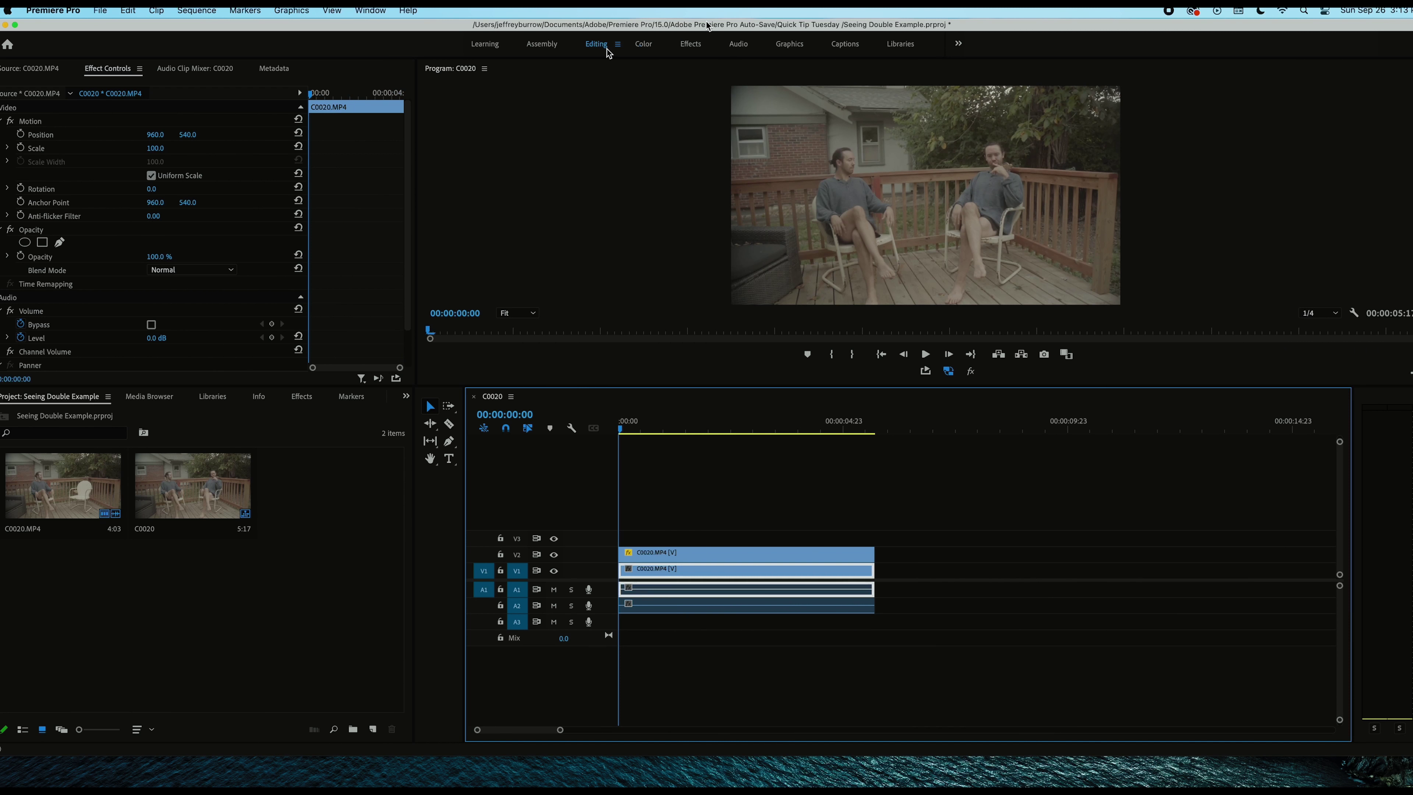